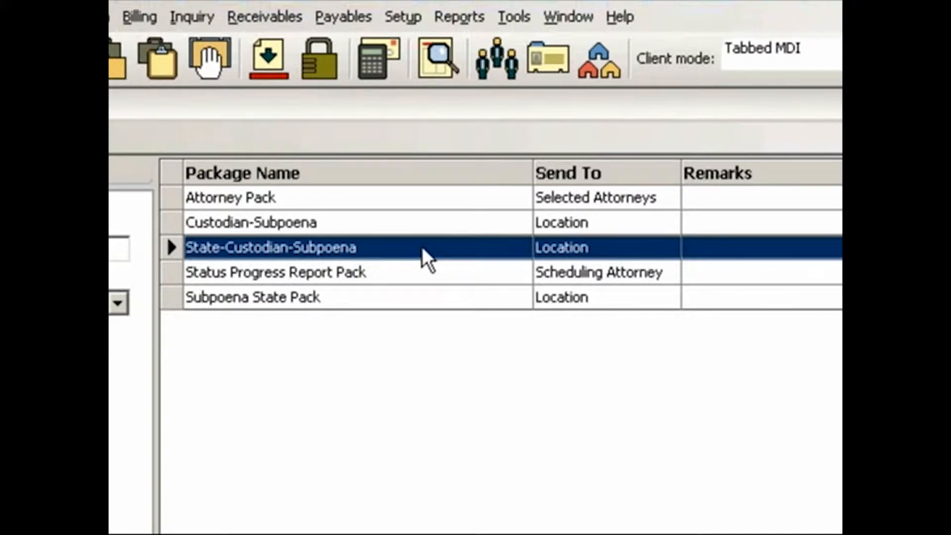
Create a new form package and enter Federal-Custodian-Subpoena as its package name.
right_click(430, 365)
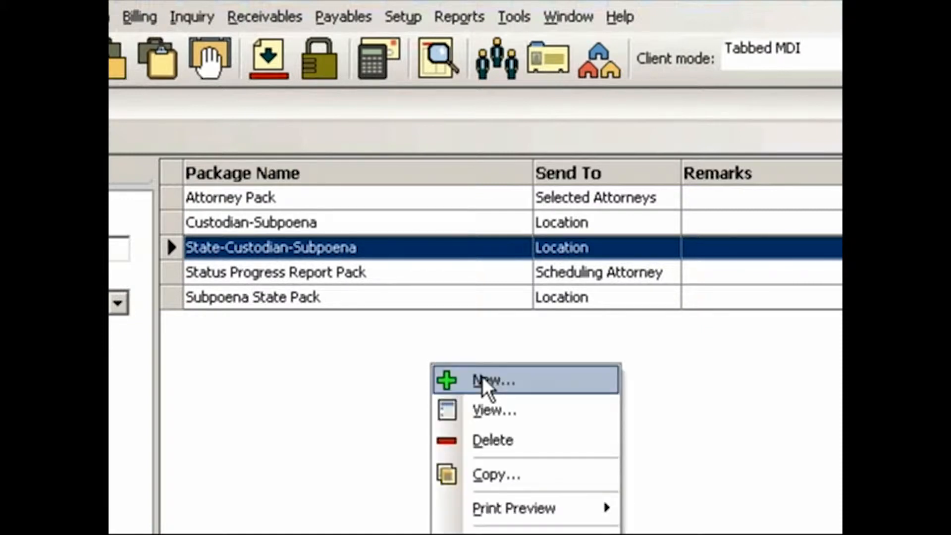
click(482, 378)
text(Federal)
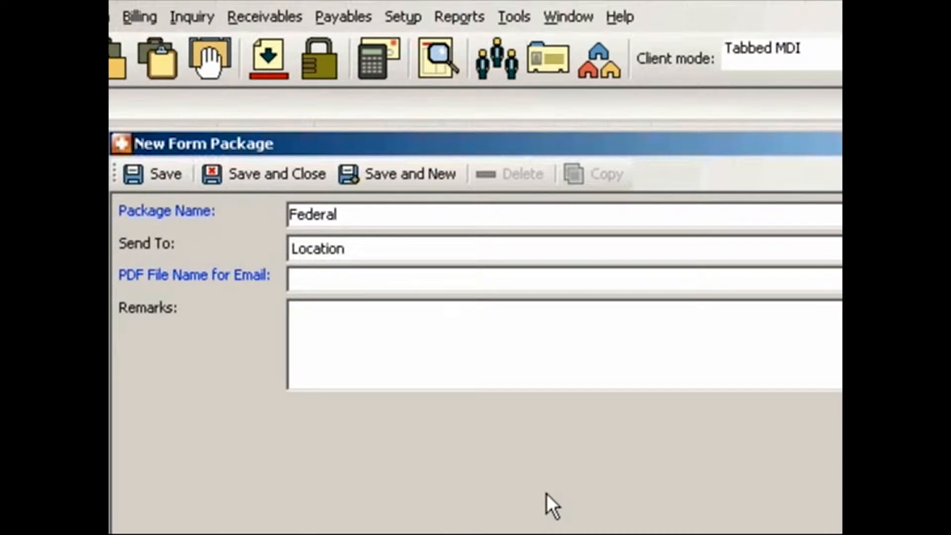
text(-Custodian-)
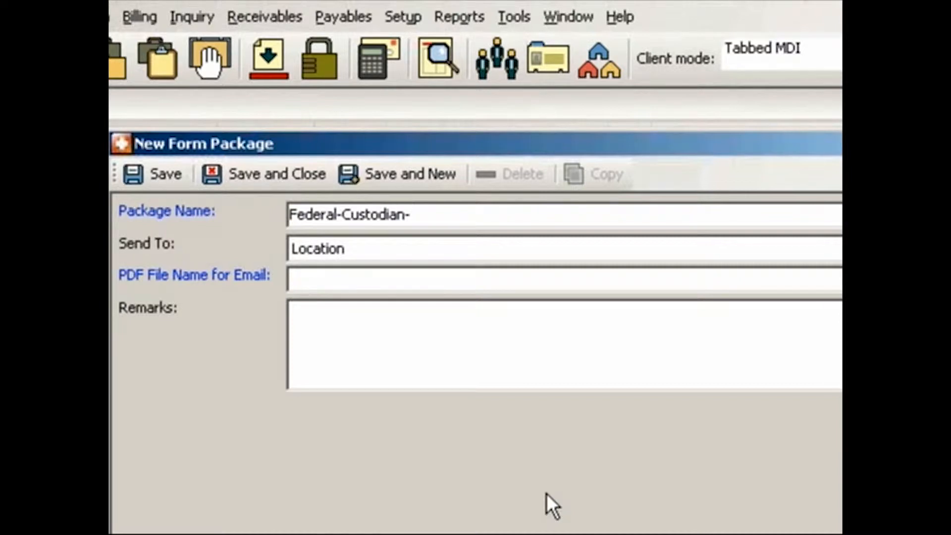
text(Subpoena)
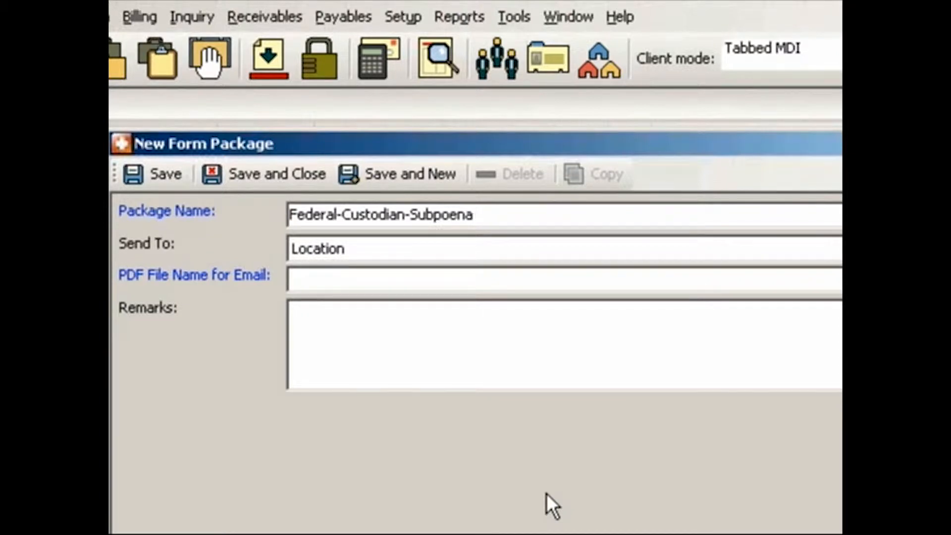
Replace Federal at the start of the package name so it reads CAl-Custodian-Subpoena.
key(Left)
key(Left)
key(Left)
key(Left)
key(Left)
key(Left)
key(Left)
key(Left)
key(Left)
key(Left)
key(Left)
key(Left)
key(Left)
key(Left)
key(Left)
key(Left)
key(Left)
key(Left)
key(Left)
key(Left)
text(CA)
key(Delete)
key(Delete)
key(Delete)
key(Delete)
key(Delete)
key(Delete)
key(Delete)
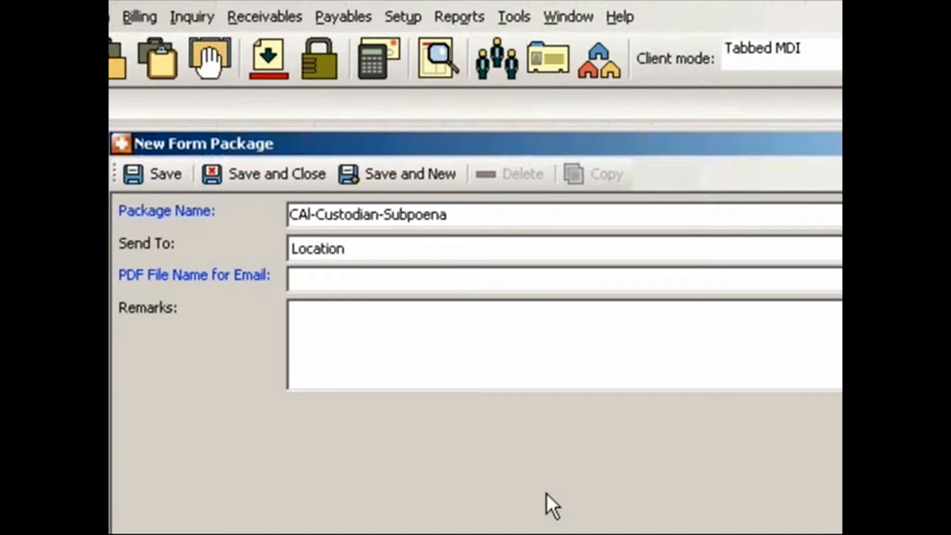
Set the package to be sent to Location with the email PDF file name Custodian.PDF, and save it.
click(347, 249)
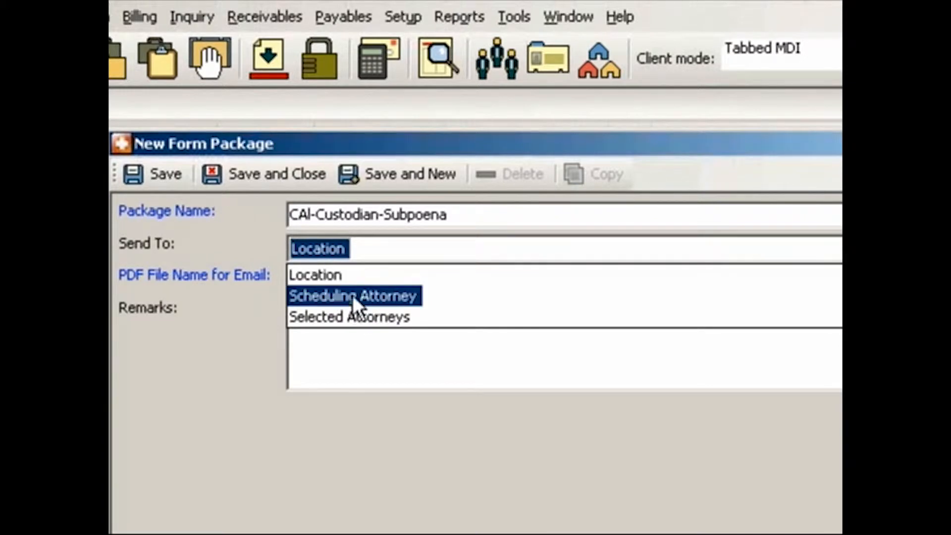
click(343, 277)
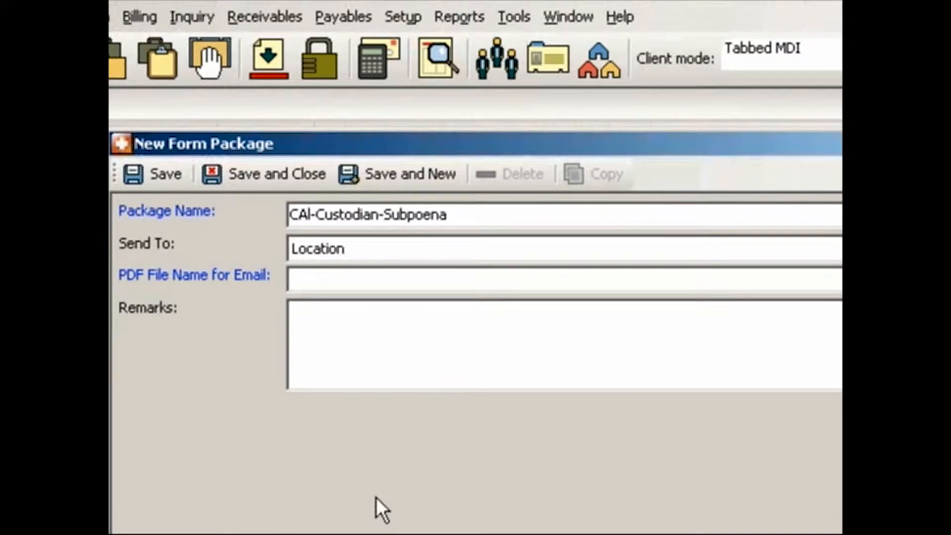
text(Custodi)
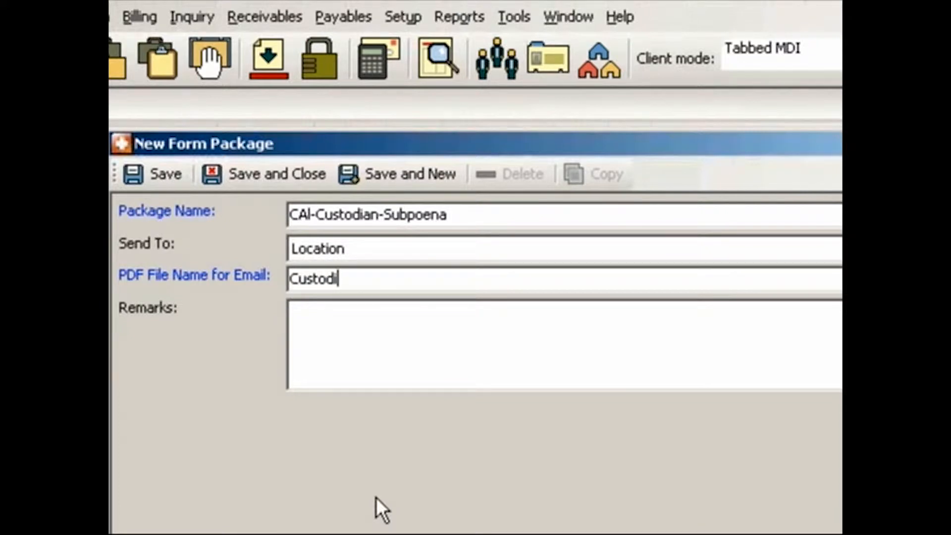
text(an.PDF)
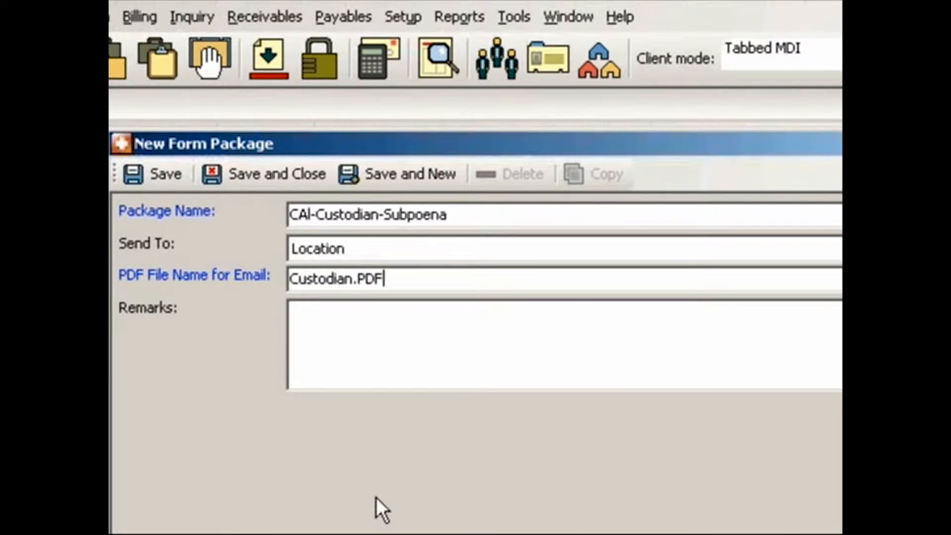
click(169, 179)
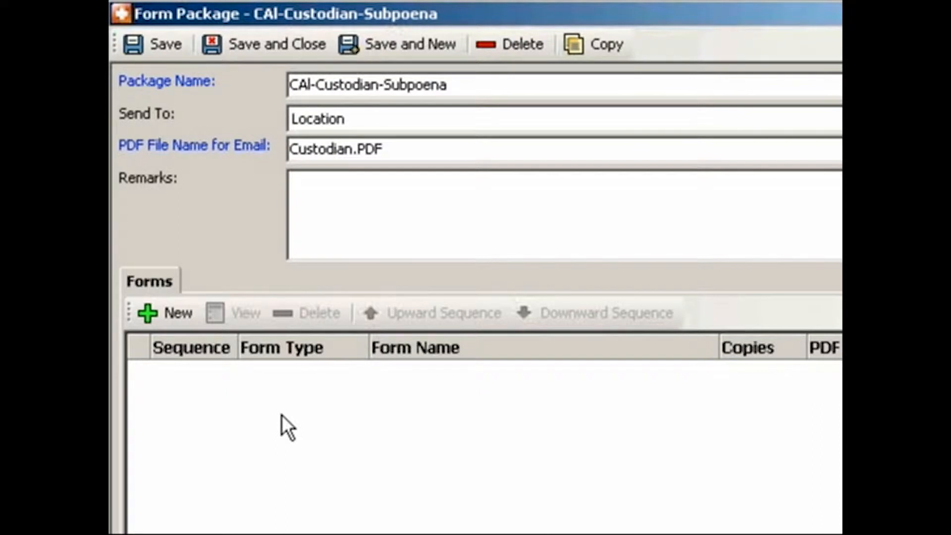
Add the Custodian Letter form of type Custodian Letters to the package, with Cover Letter as its email PDF bookmark.
click(180, 314)
click(427, 134)
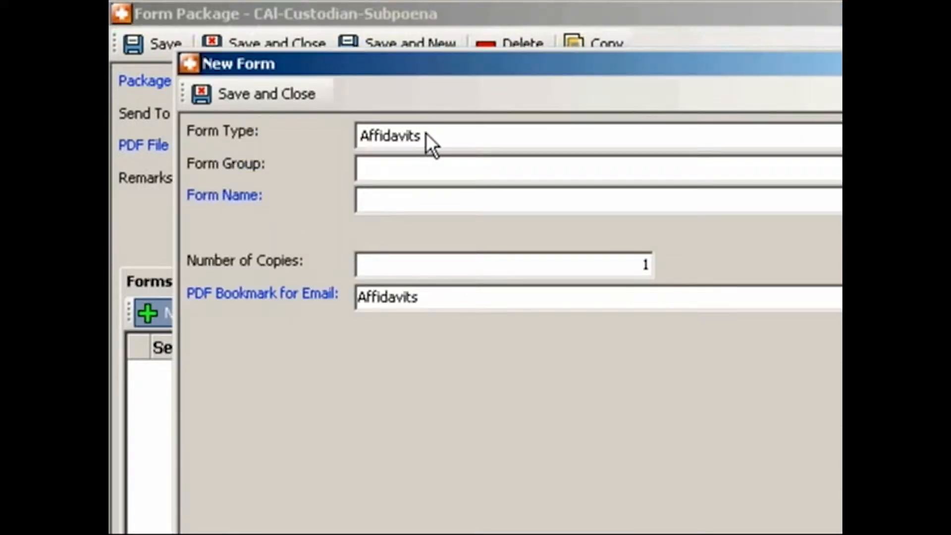
click(438, 309)
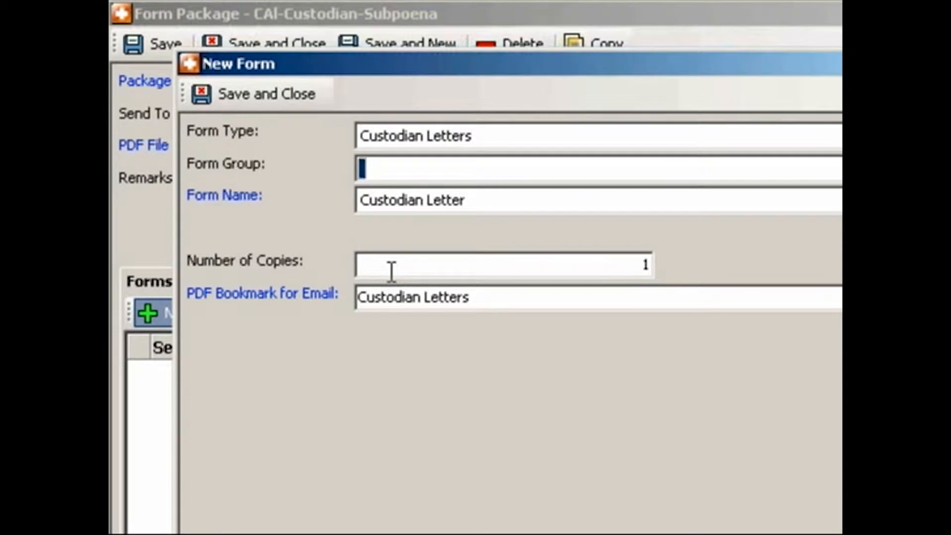
click(482, 299)
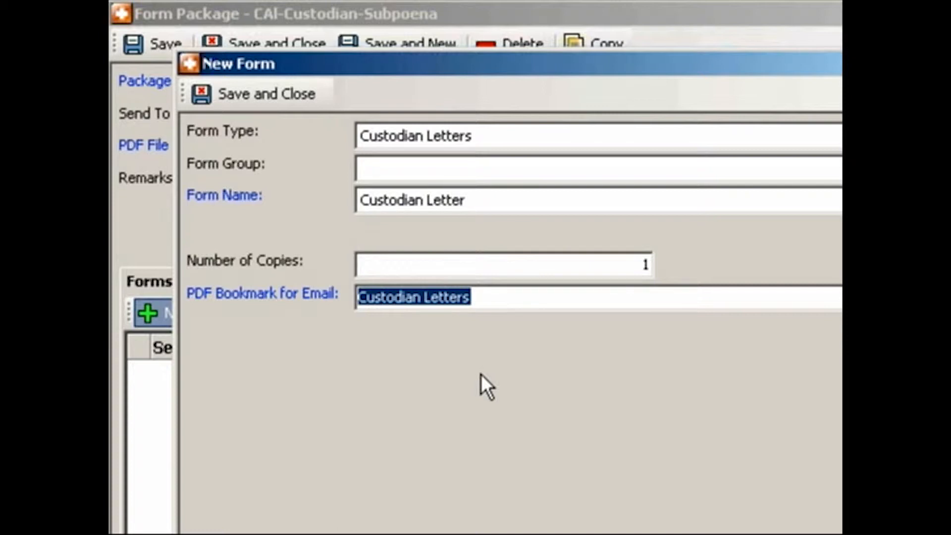
text(Cover Letter)
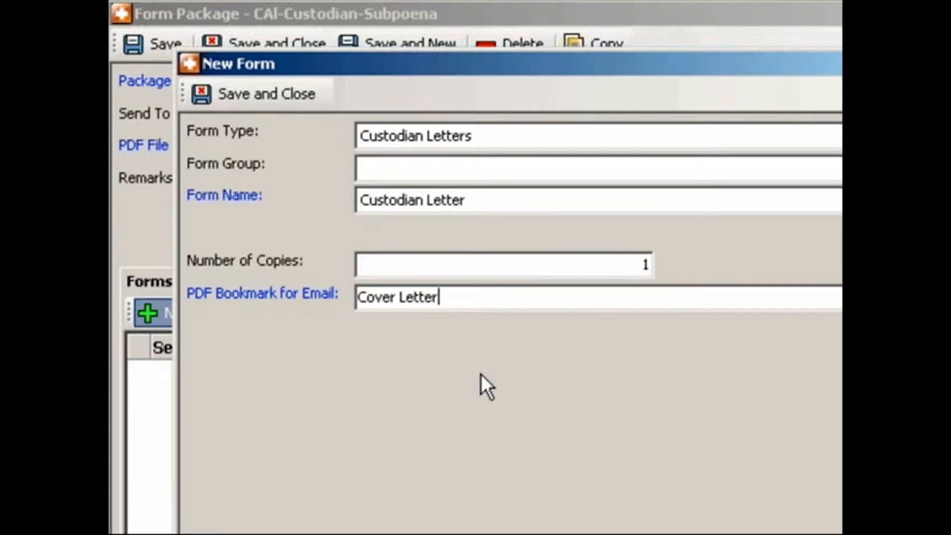
click(258, 93)
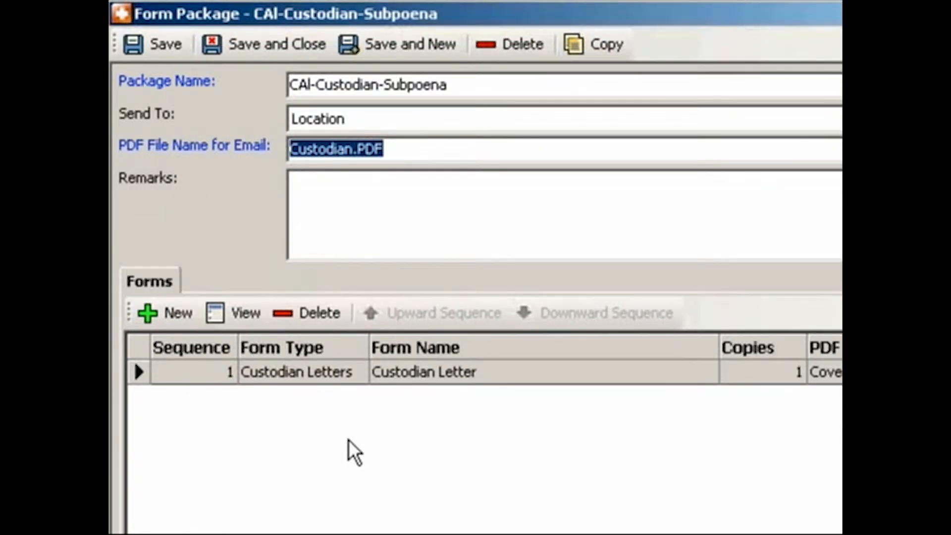
Add a Subpoenas form from the State group, Subpoena-State-Standard, to the package with the email PDF bookmark Subpoena.
click(168, 312)
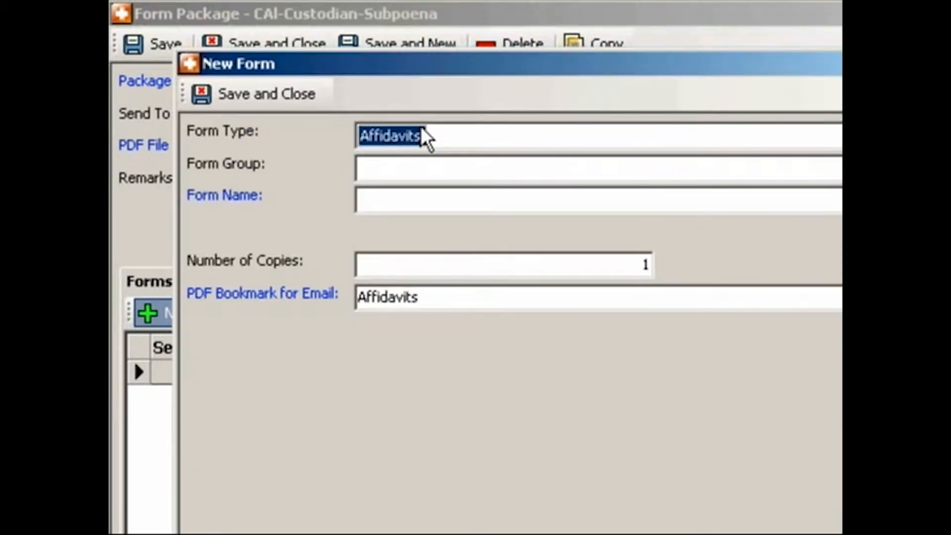
click(422, 135)
click(414, 372)
click(401, 177)
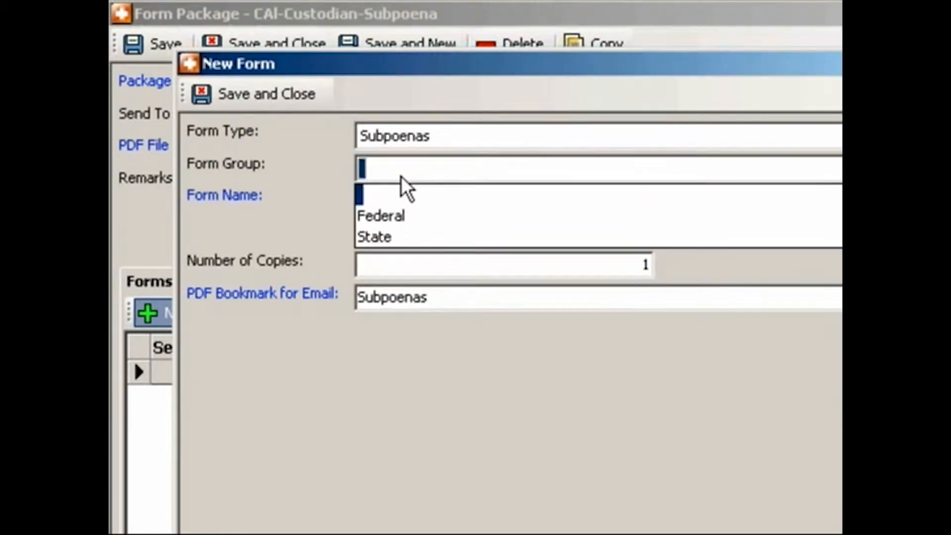
click(374, 237)
key(Tab)
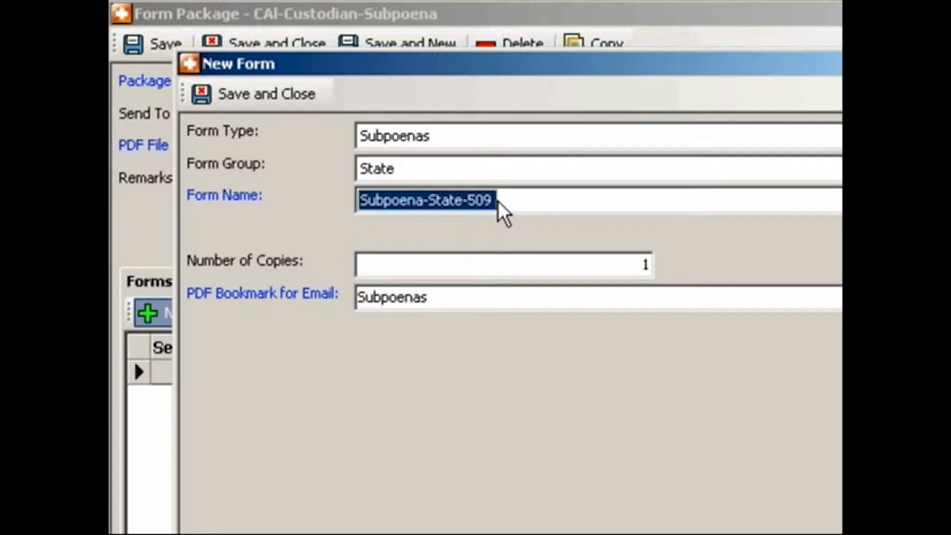
click(498, 200)
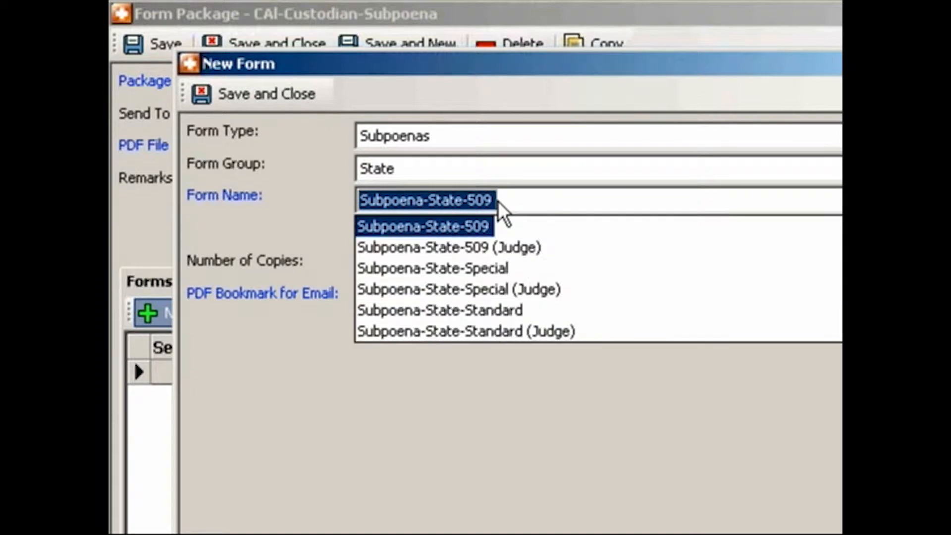
click(489, 311)
click(435, 296)
key(BackSpace)
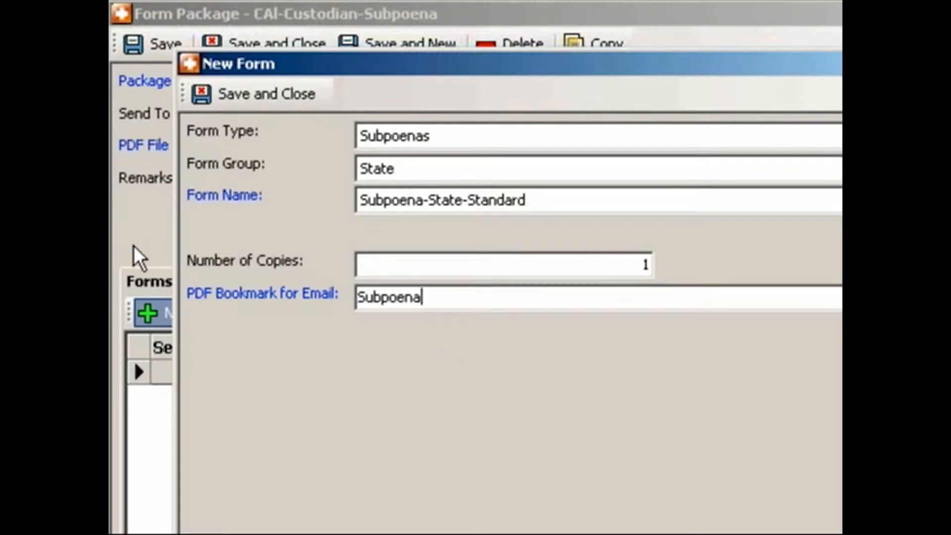
click(259, 94)
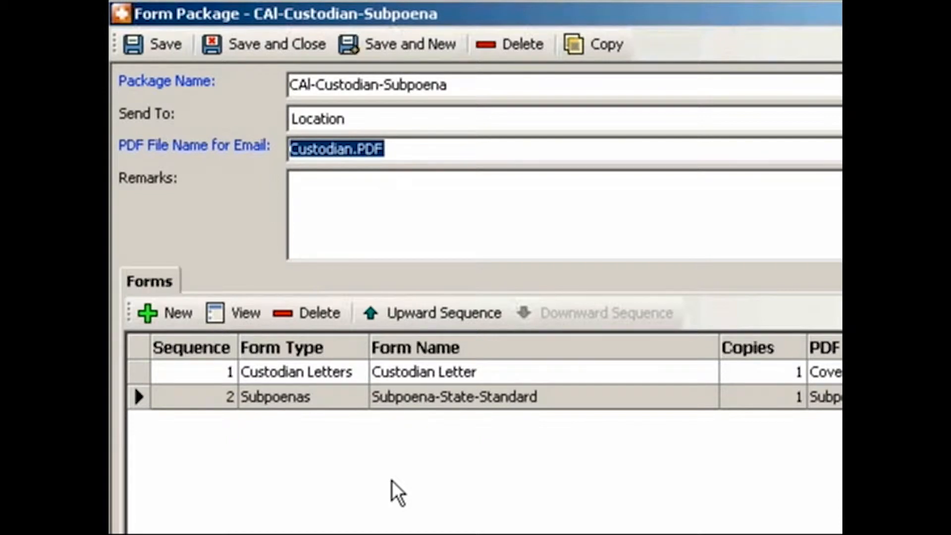
Move the Subpoena-State-Standard form up one place in the package sequence, then back down.
click(341, 396)
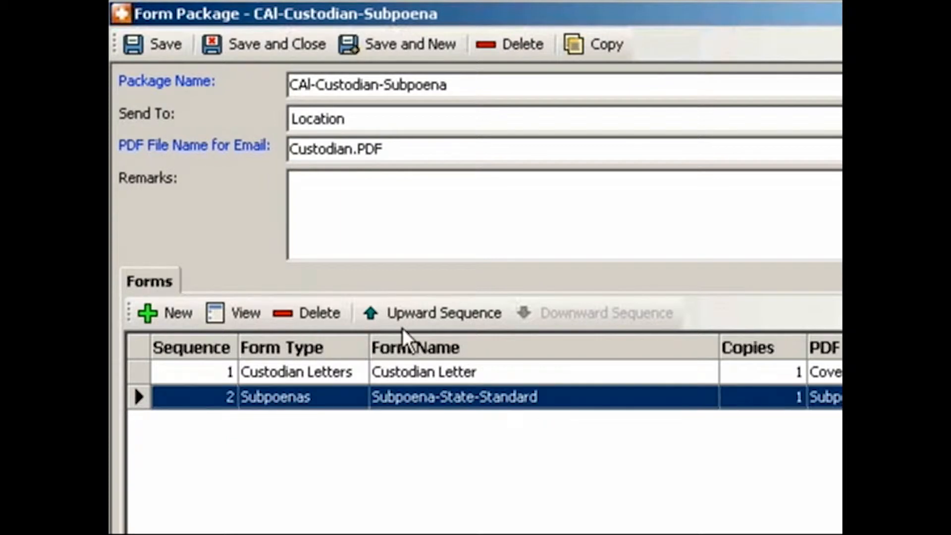
click(418, 312)
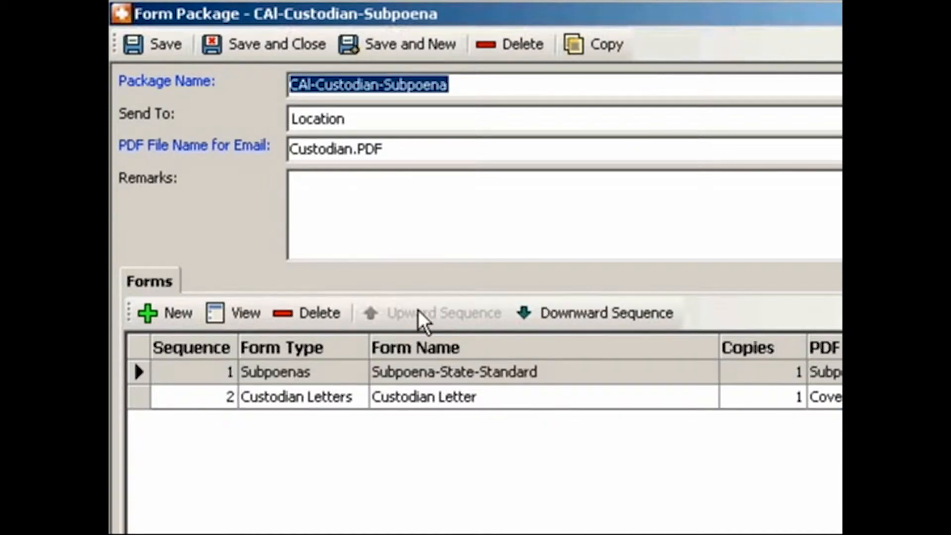
click(549, 312)
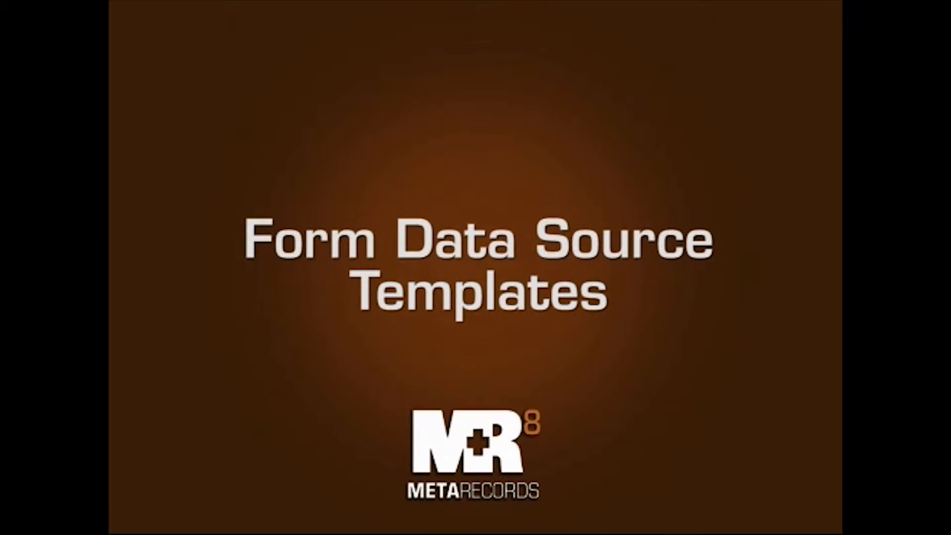
Search the Case Manager for orders whose case name contains big.
click(219, 44)
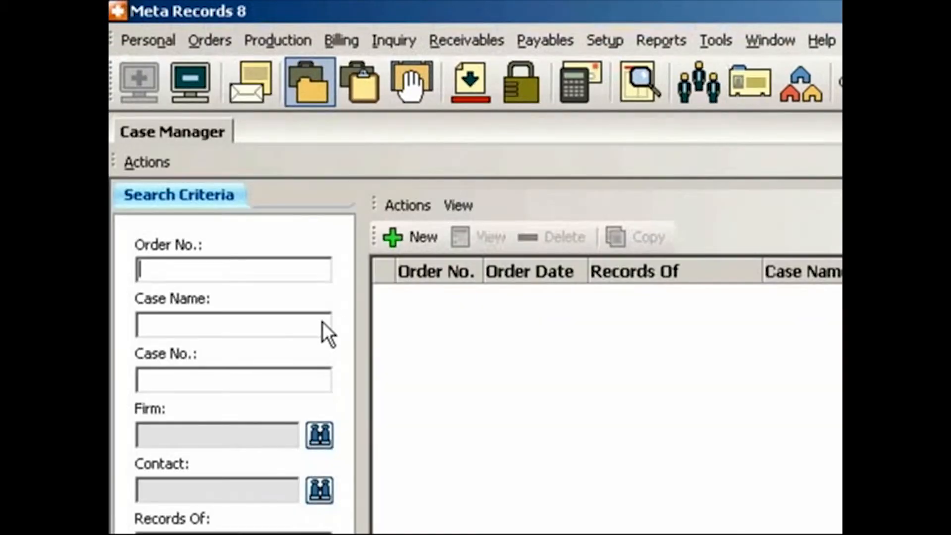
click(240, 327)
text(big)
key(Return)
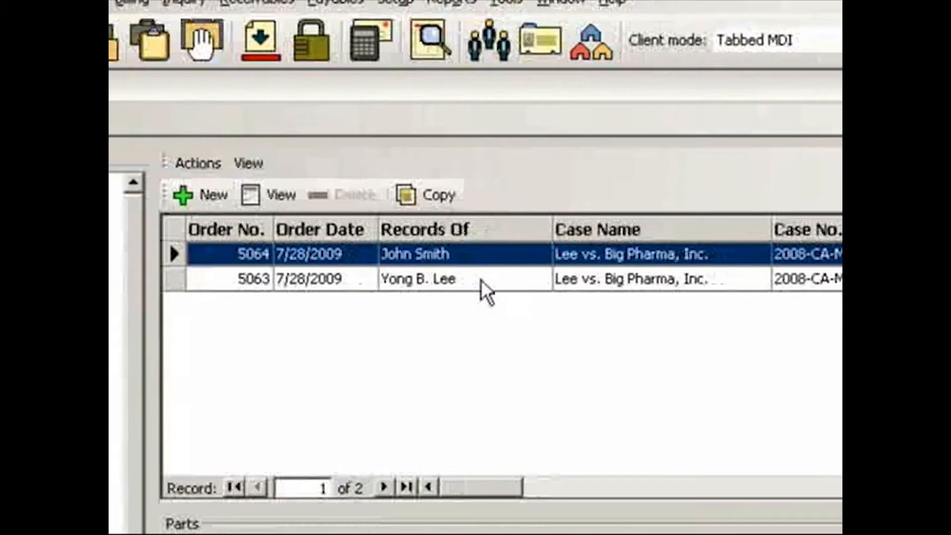
Open form printing for the second order in the search results.
click(701, 328)
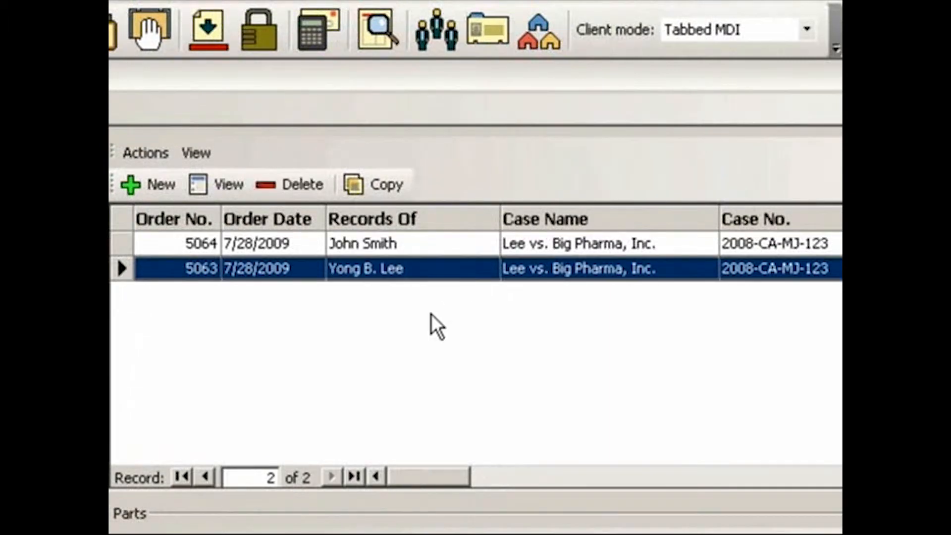
right_click(447, 269)
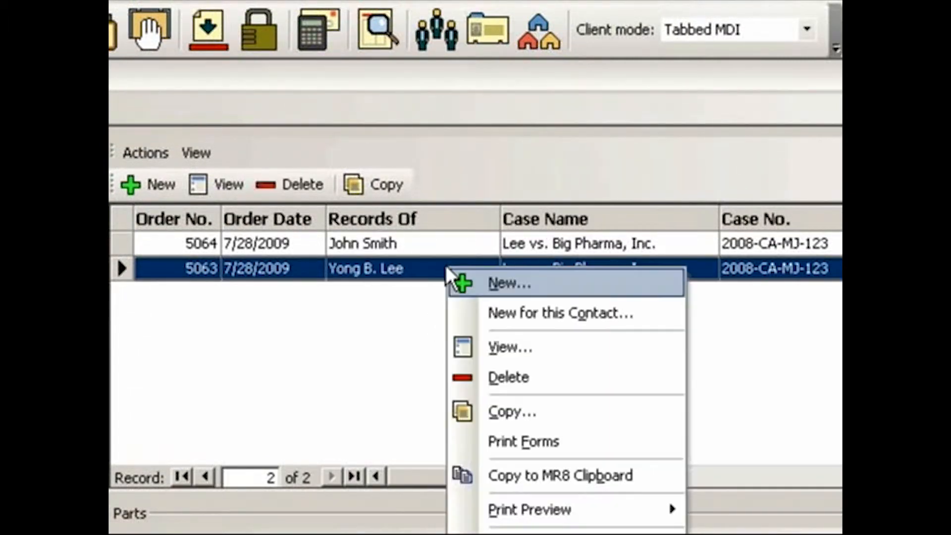
click(547, 448)
Set the print option to One at a time and the form type to Notices, and choose the Notice-State-Standard form.
click(719, 225)
click(686, 271)
click(690, 257)
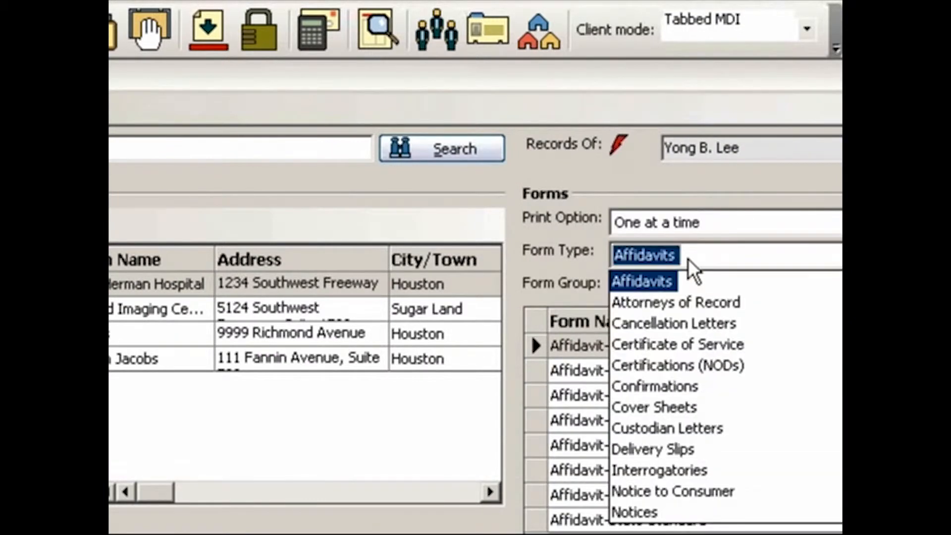
click(653, 513)
click(673, 421)
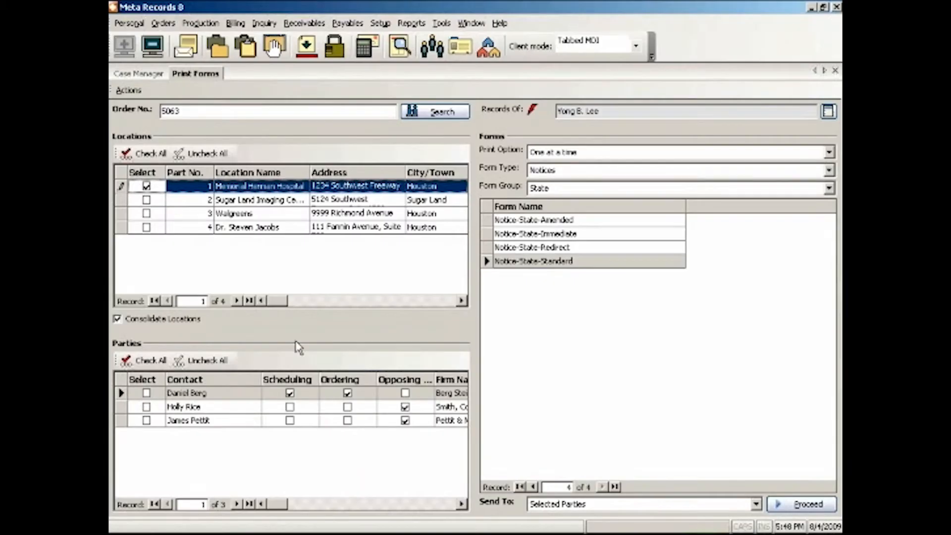
Include all of the order's locations and all parties, and proceed to the output methods.
click(147, 153)
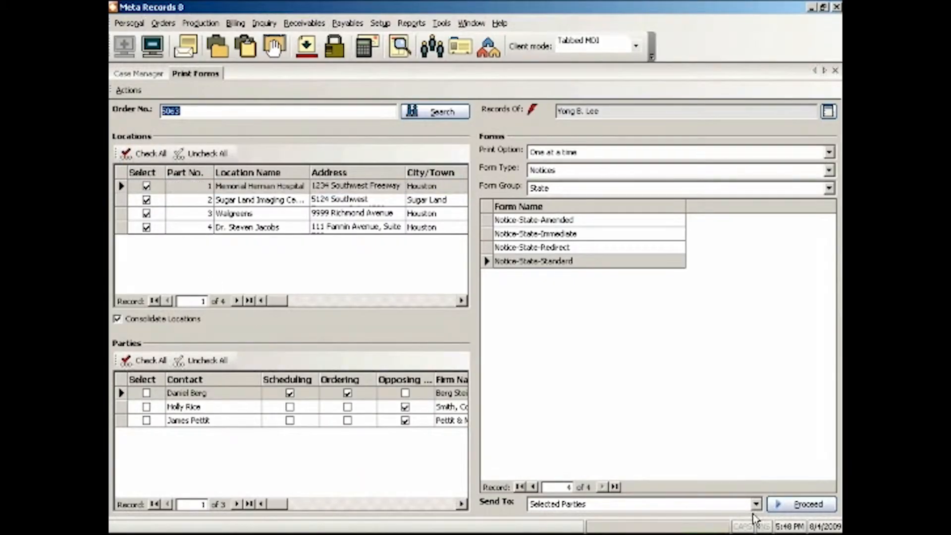
click(147, 361)
click(801, 504)
Choose Preview as the output method for all three Notice-State-Standard forms and send them.
click(353, 139)
click(354, 159)
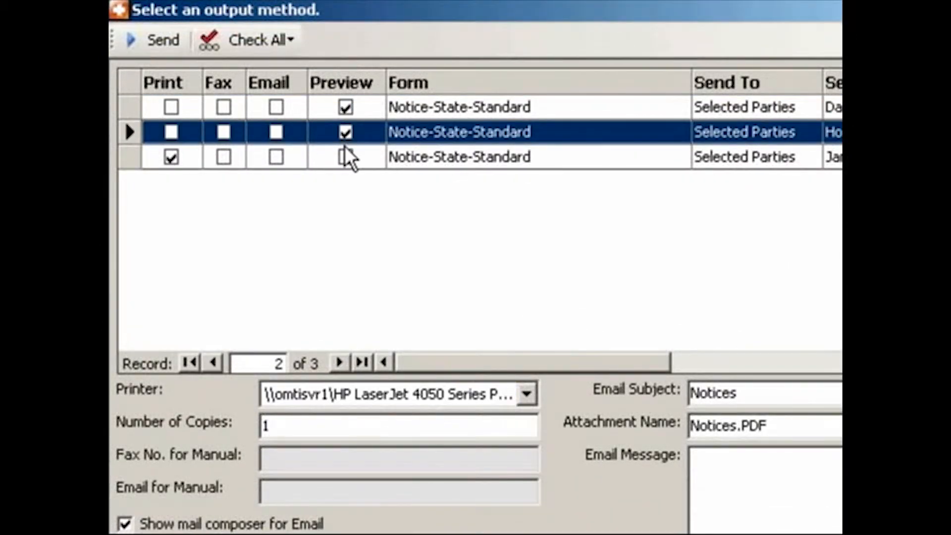
click(354, 179)
click(163, 36)
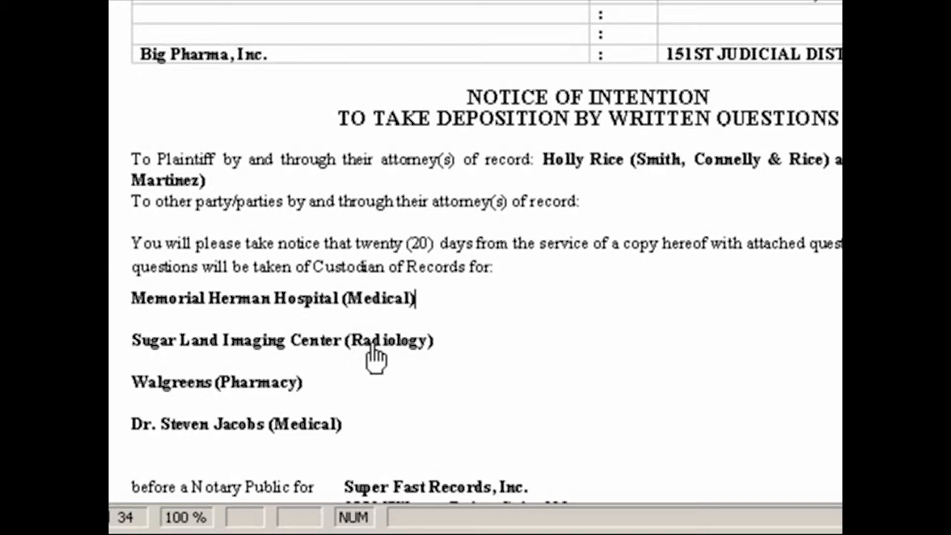
Examine the custodian locations listed in the previewed notice, and close the form preview.
click(474, 321)
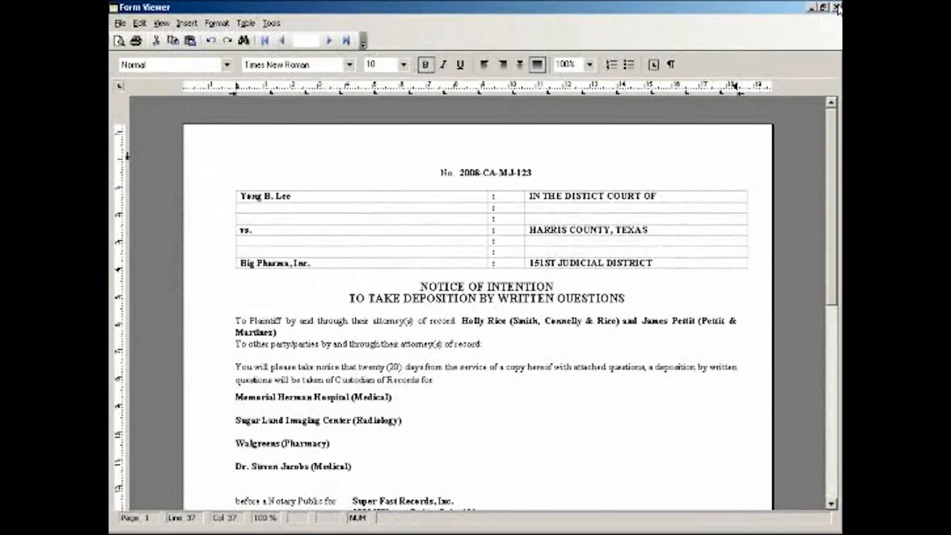
click(837, 8)
click(708, 132)
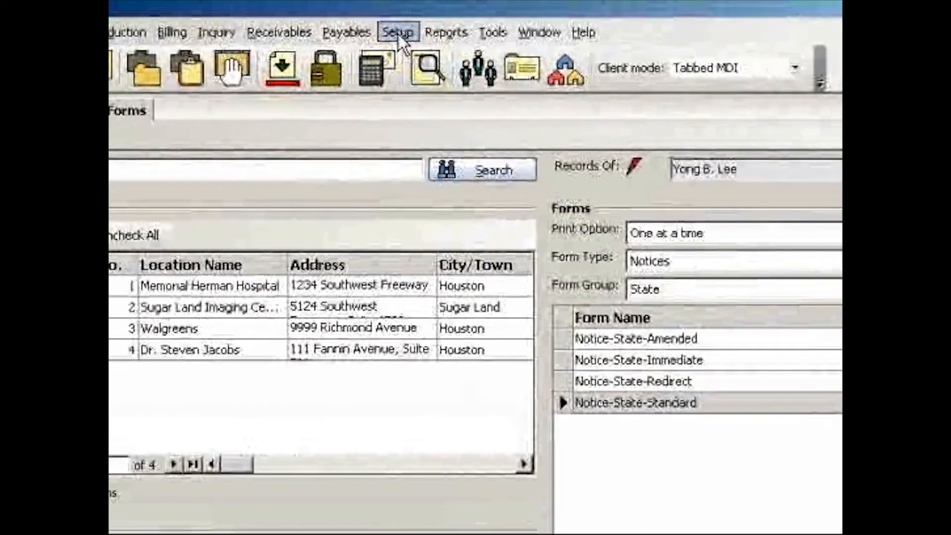
Open the form data source templates setup and list the templates for all form types.
click(398, 34)
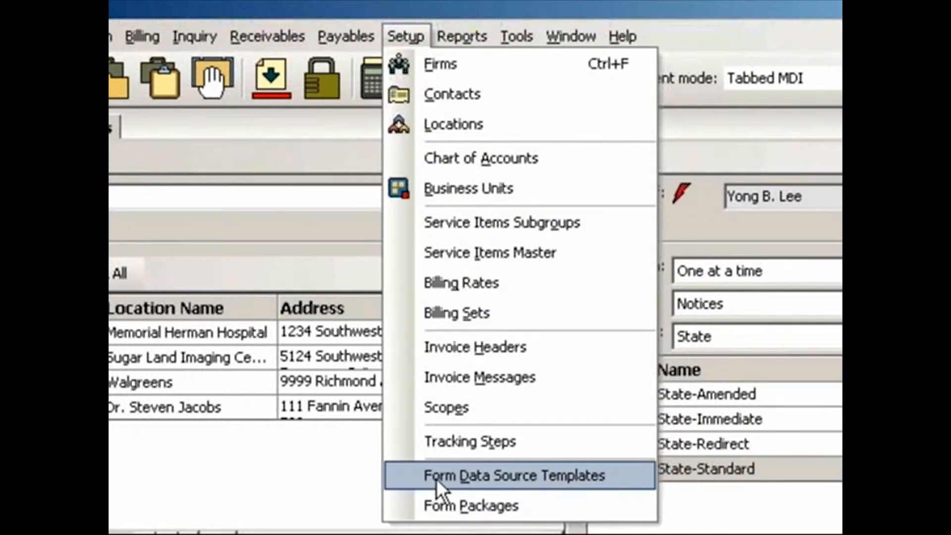
click(576, 479)
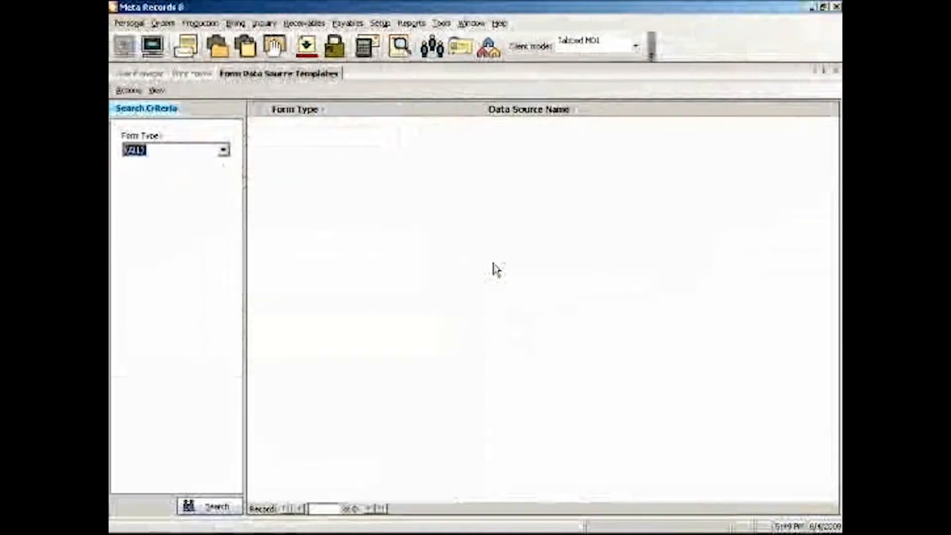
click(213, 507)
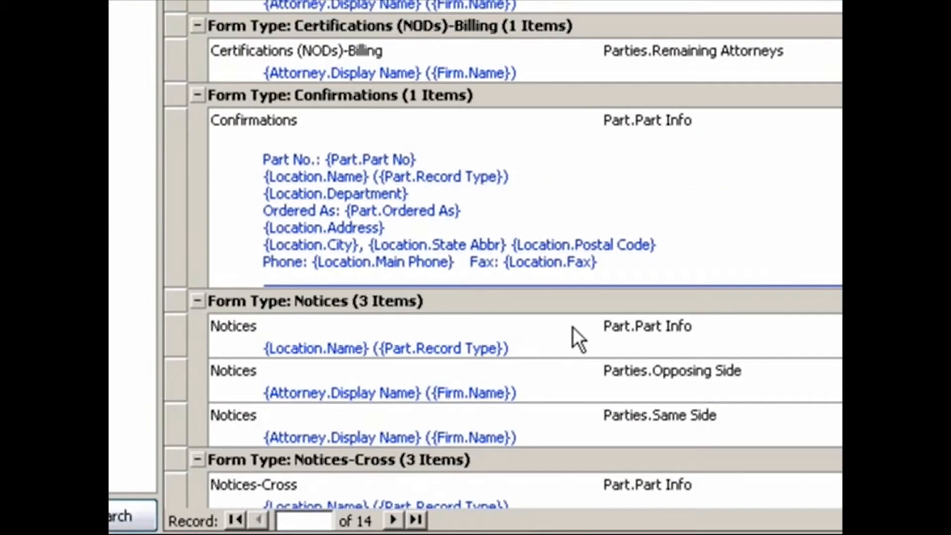
Open the Part.Part Info data source template belonging to the Notices form type.
click(335, 299)
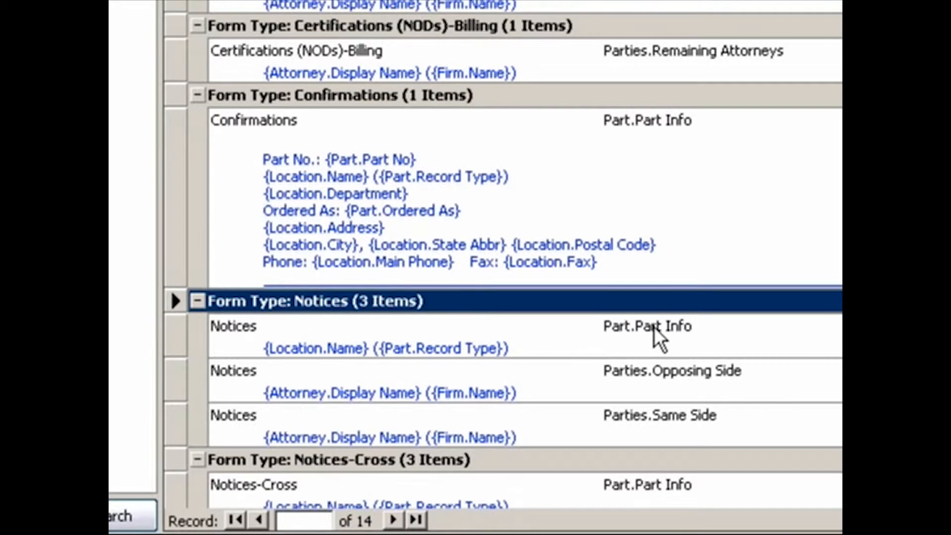
click(269, 351)
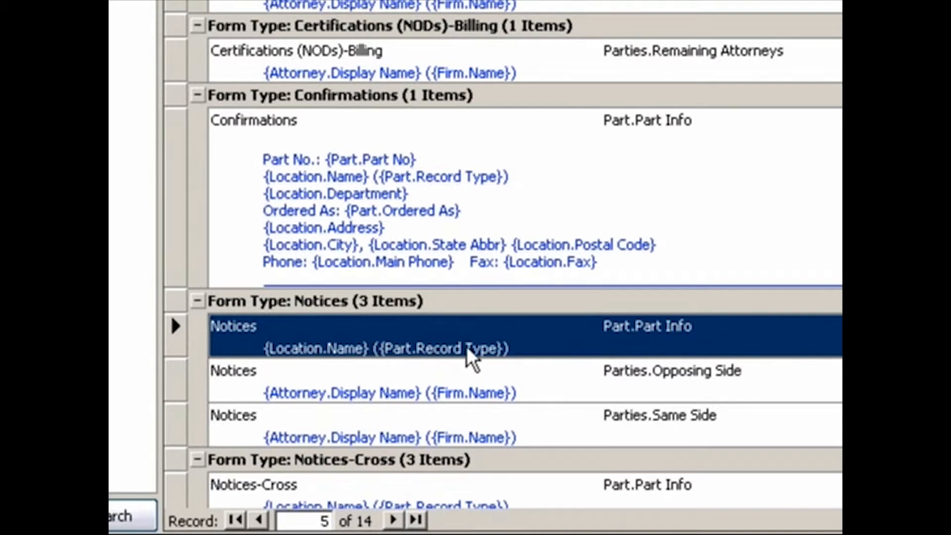
right_click(536, 347)
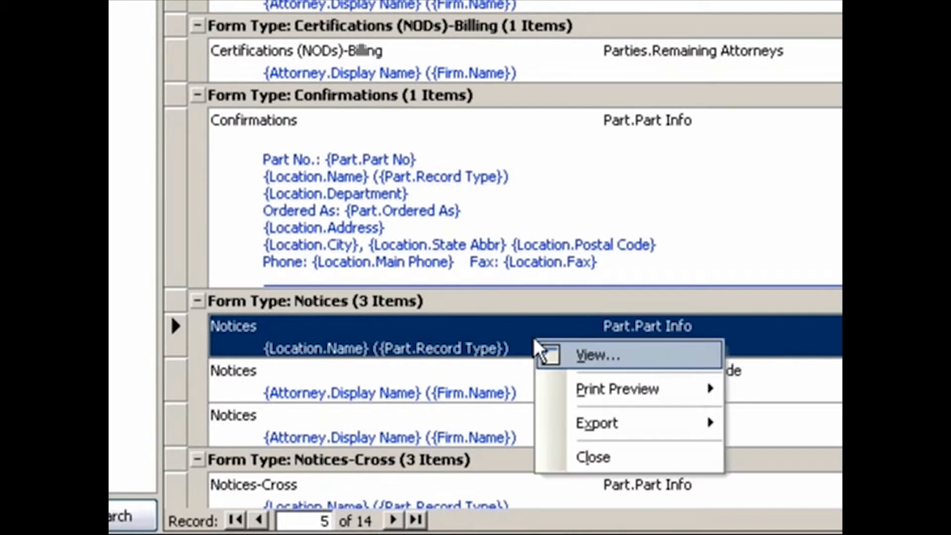
click(592, 353)
Delete the parenthesised {Part.Record Type} field from the template text, keeping only {Location.Name}.
key(BackSpace)
key(BackSpace)
key(BackSpace)
key(BackSpace)
key(BackSpace)
key(BackSpace)
key(BackSpace)
key(BackSpace)
key(BackSpace)
key(BackSpace)
key(BackSpace)
key(BackSpace)
key(BackSpace)
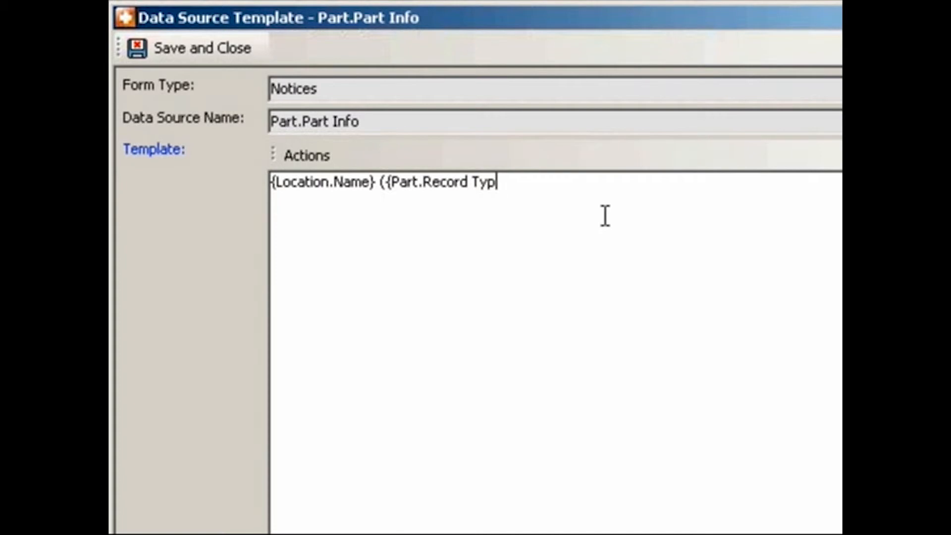
key(BackSpace)
key(BackSpace)
key(BackSpace)
key(BackSpace)
key(BackSpace)
key(BackSpace)
key(BackSpace)
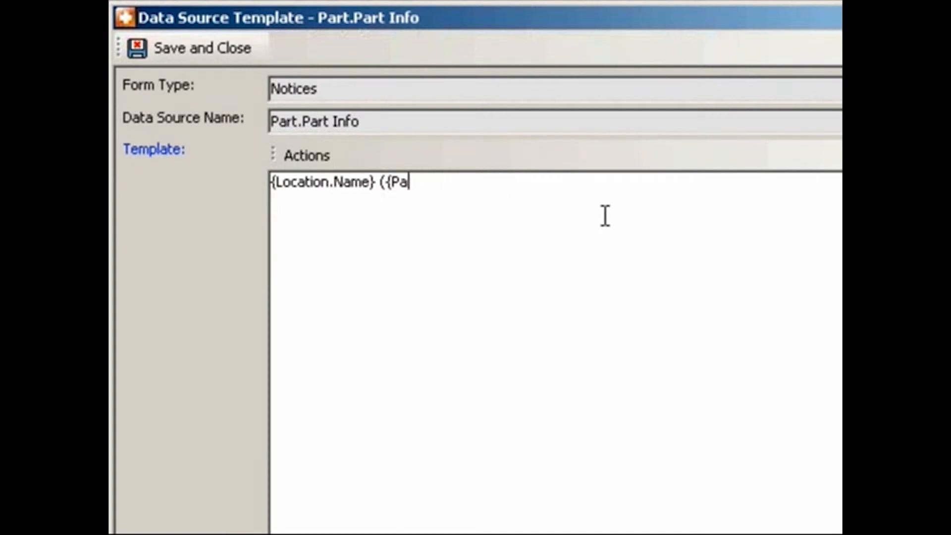
Append a comma and the Location.City data field after {Location.Name}, and save and close the template.
text(,)
click(316, 156)
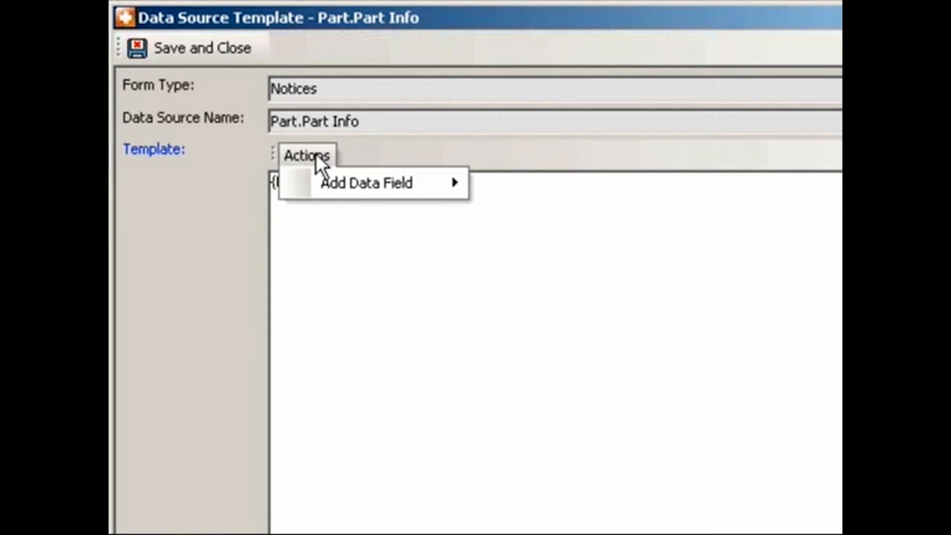
mouse_move(342, 190)
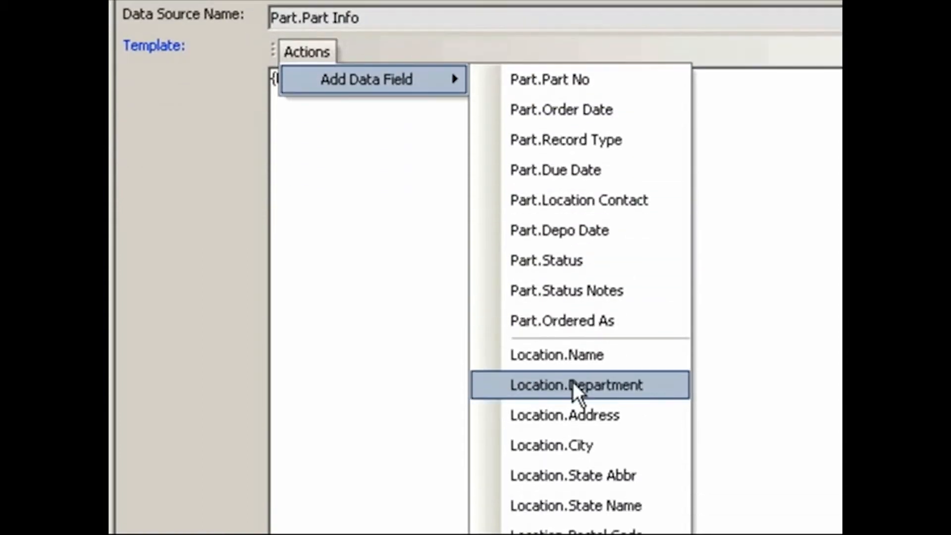
click(597, 447)
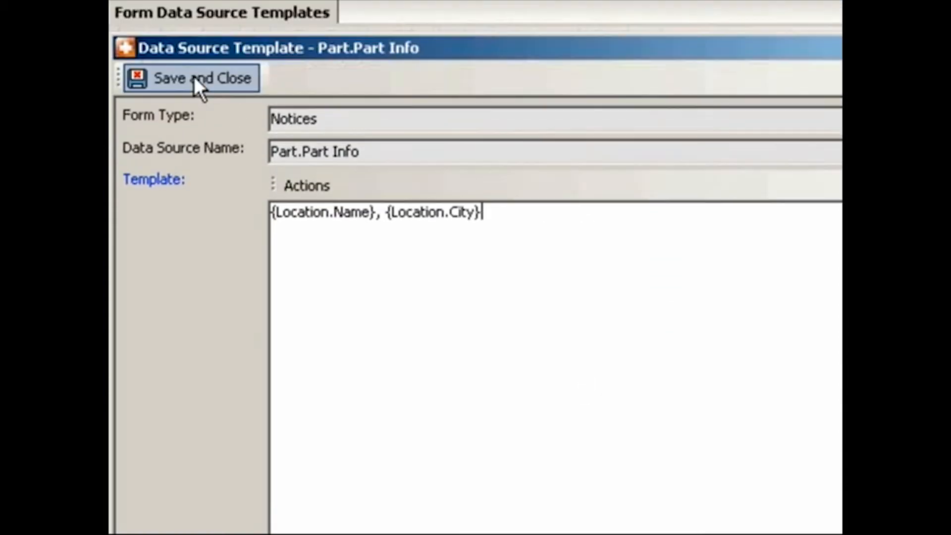
click(194, 76)
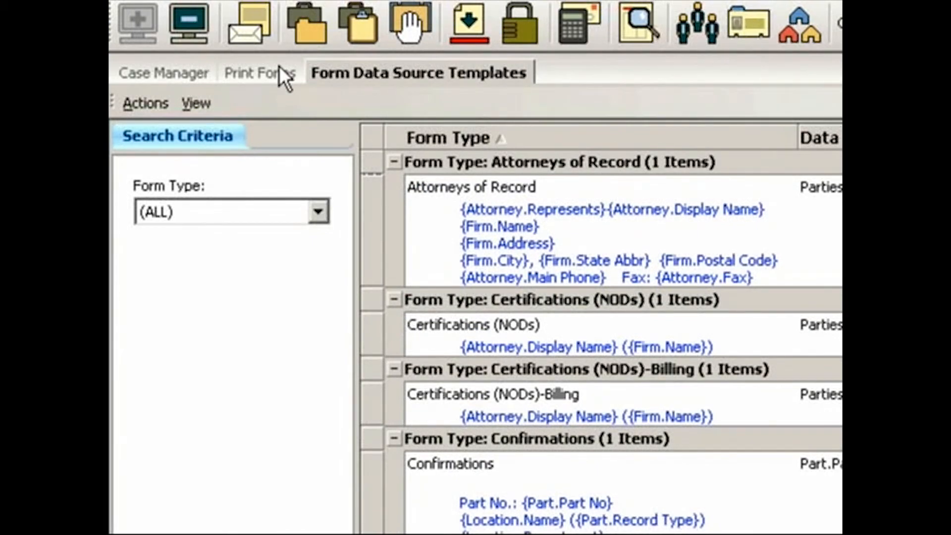
Return to Print Forms, choose the Notice-State-Standard form, and proceed to the output methods.
click(279, 72)
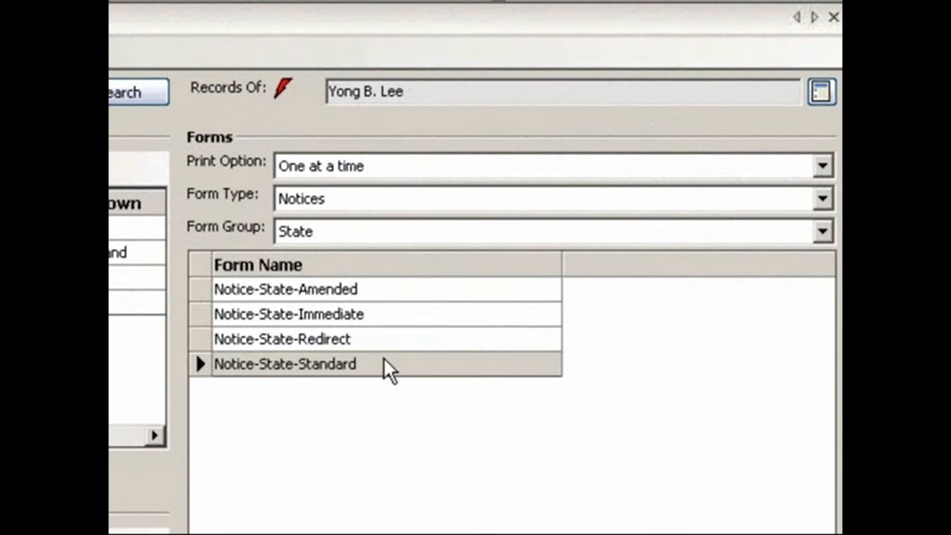
click(504, 371)
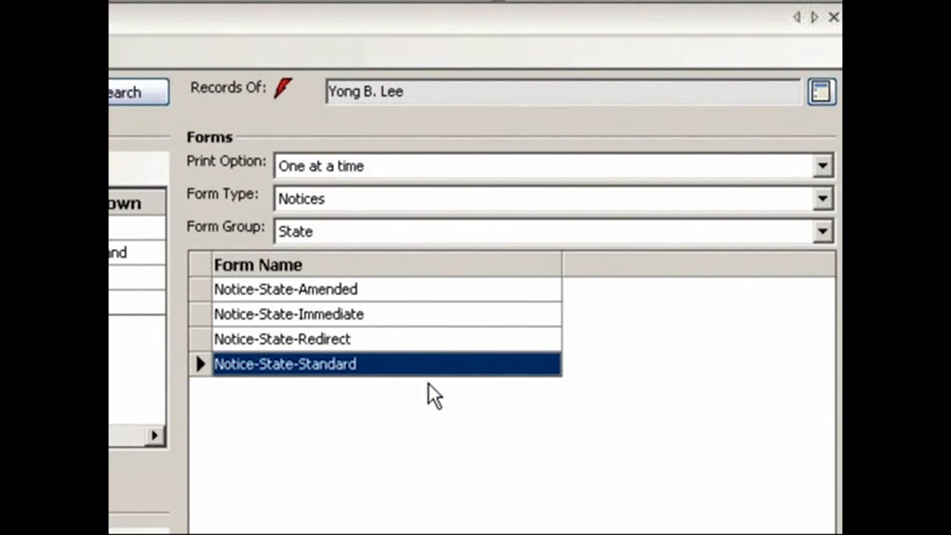
click(805, 506)
Mark all three Notice-State-Standard forms for Preview output and send them.
click(366, 187)
click(365, 200)
click(365, 213)
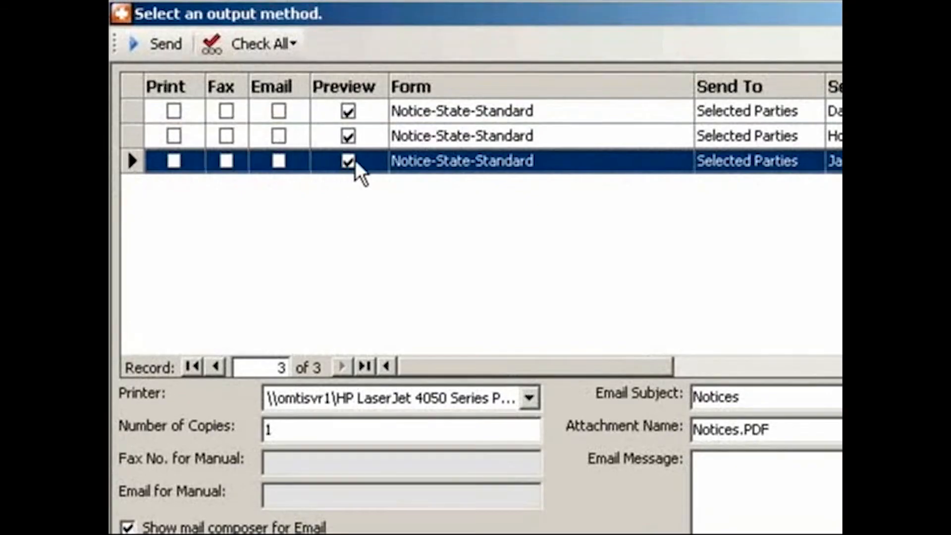
click(165, 43)
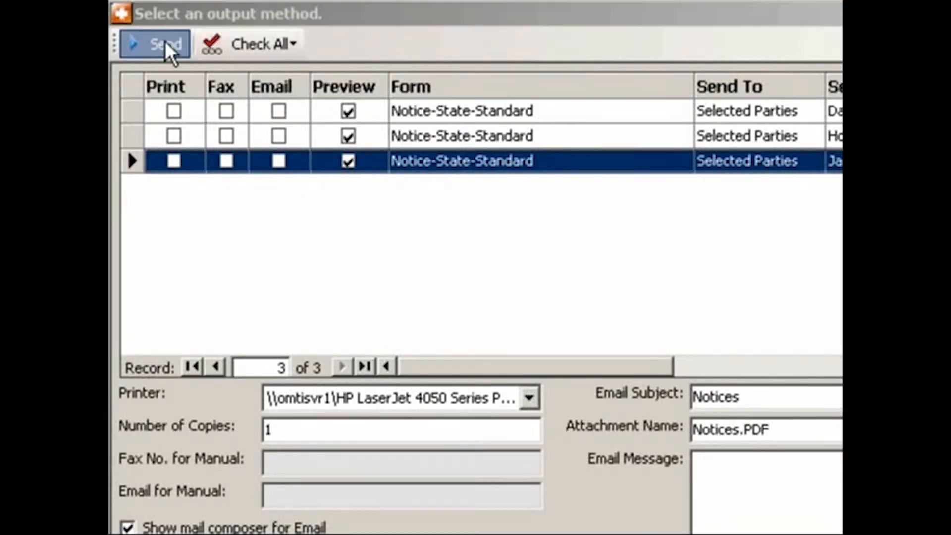